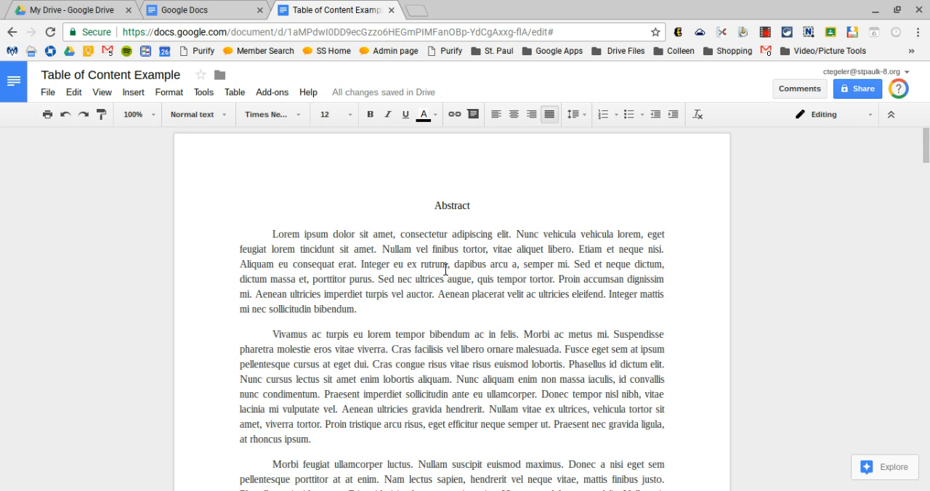
Select the Abstract title on the first page of the document
{"action": "scroll", "coordinate": [412, 356], "scroll_direction": "down", "scroll_amount": 5}
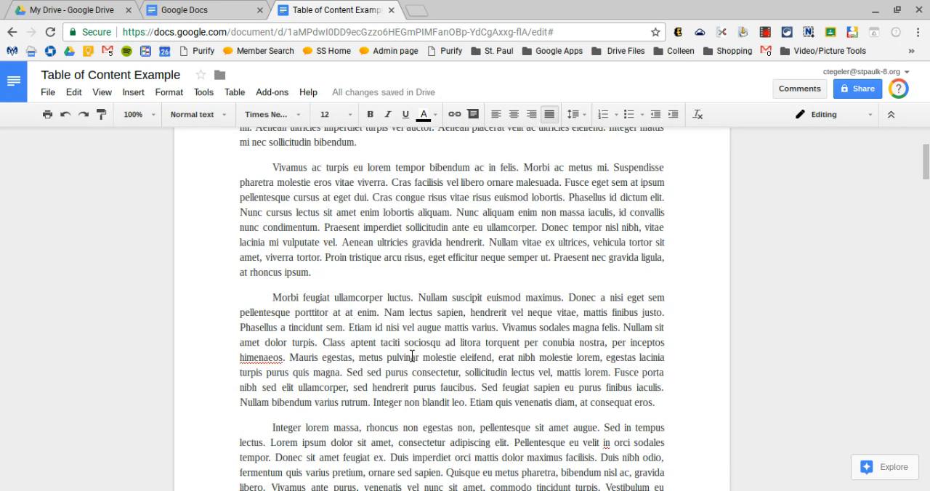
{"action": "scroll", "coordinate": [412, 357], "scroll_direction": "down", "scroll_amount": 4}
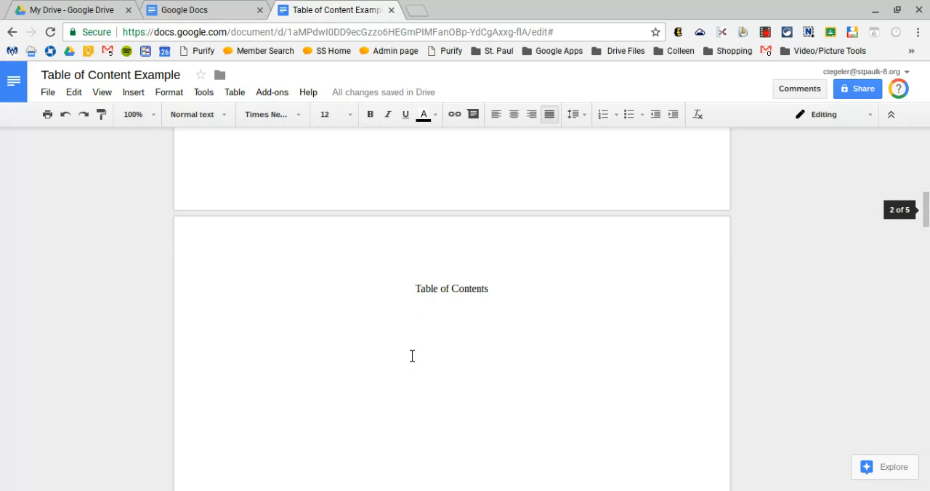
{"action": "scroll", "coordinate": [492, 337], "scroll_direction": "up", "scroll_amount": 10}
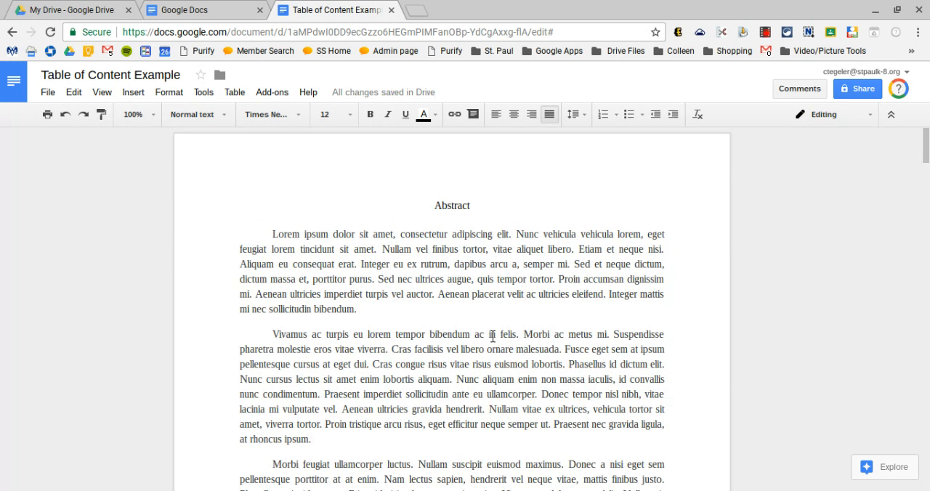
{"action": "double_click", "coordinate": [459, 211]}
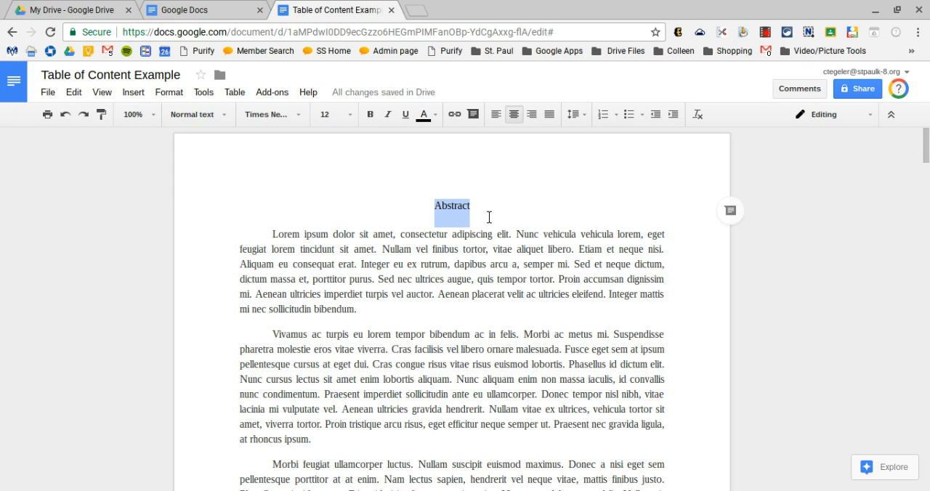
Try the default Heading 1 style on the Abstract title and undo it
{"action": "left_click", "coordinate": [223, 116]}
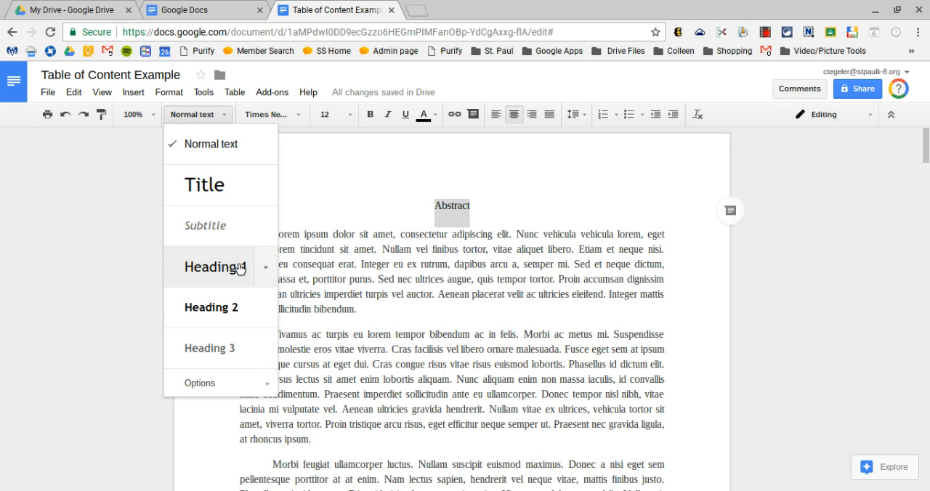
{"action": "left_click", "coordinate": [240, 269]}
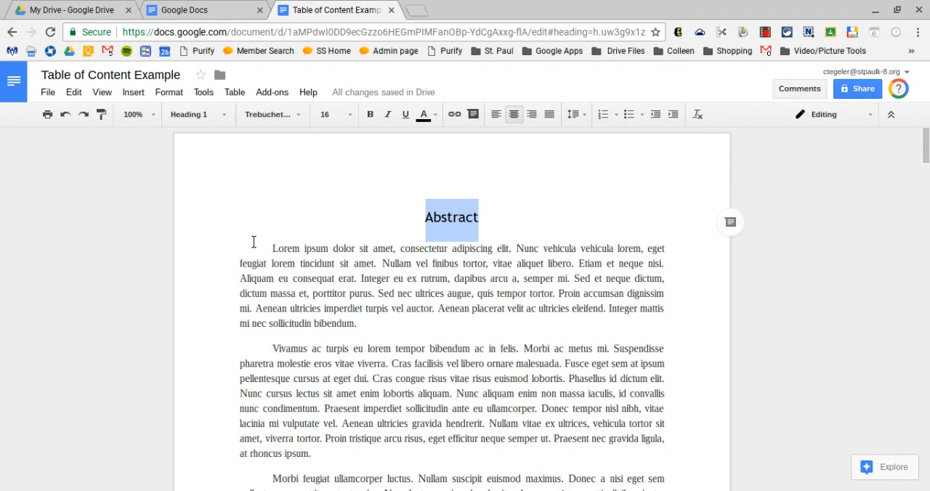
{"action": "left_click", "coordinate": [65, 115]}
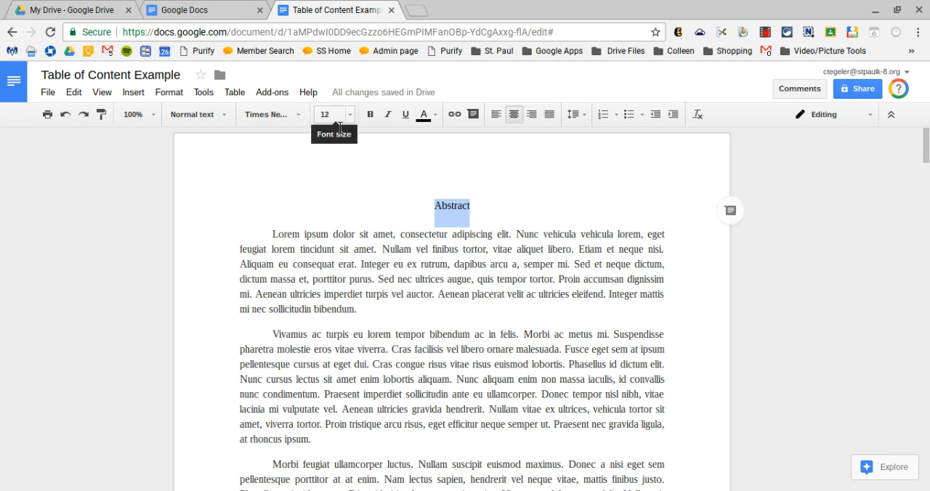
Update the Heading 1 style to match the selected Abstract title, and check the styles of the title and the body text
{"action": "left_click", "coordinate": [223, 118]}
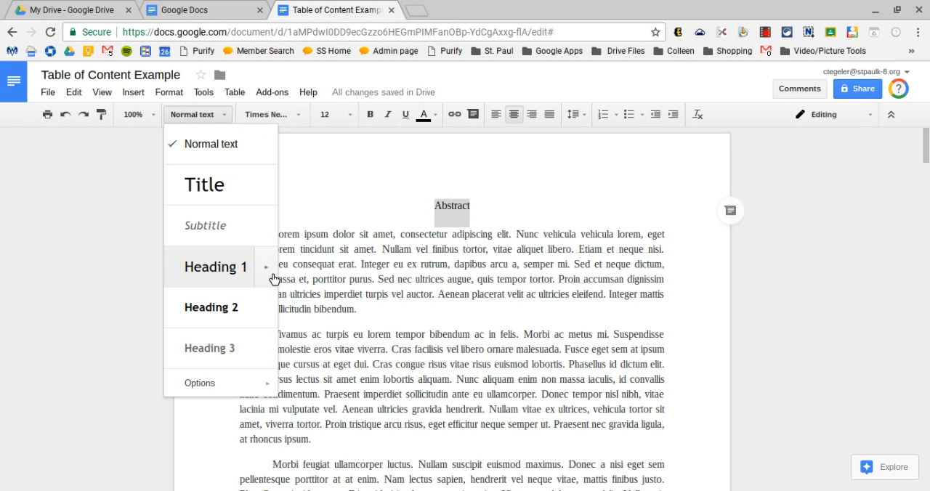
{"action": "mouse_move", "coordinate": [273, 279]}
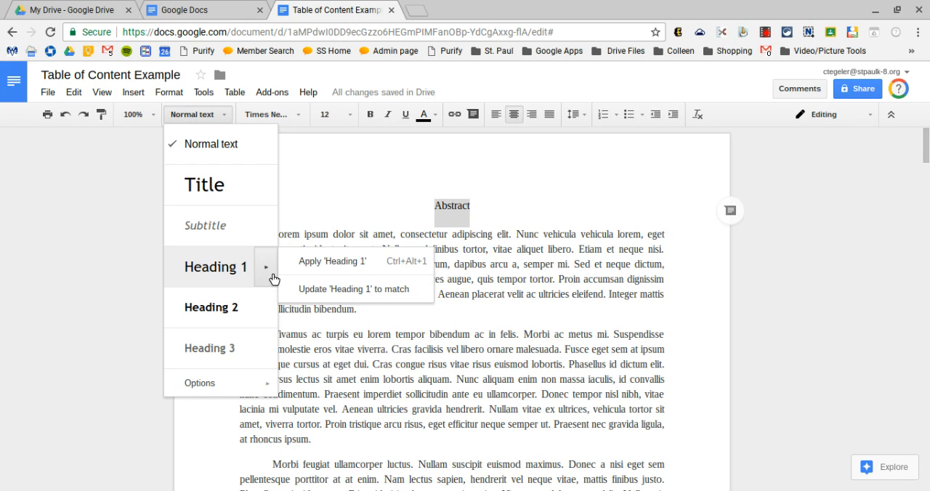
{"action": "left_click", "coordinate": [320, 290]}
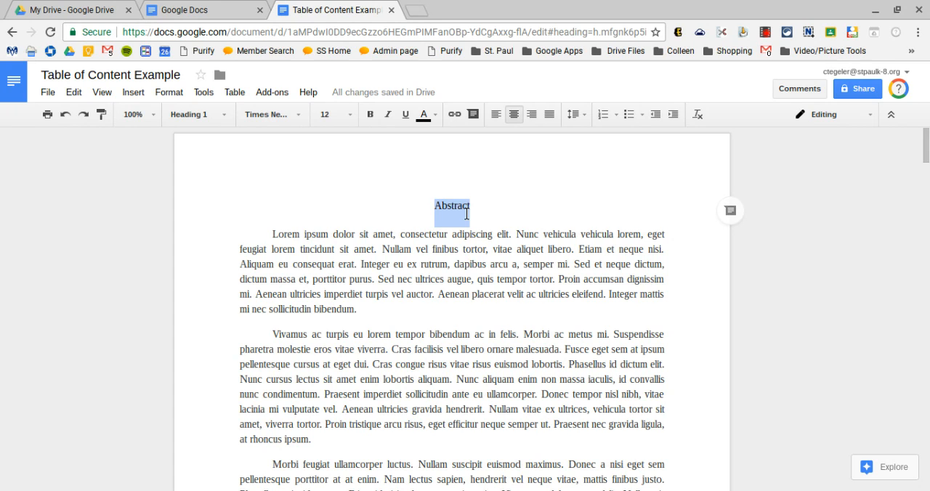
{"action": "left_click", "coordinate": [459, 210]}
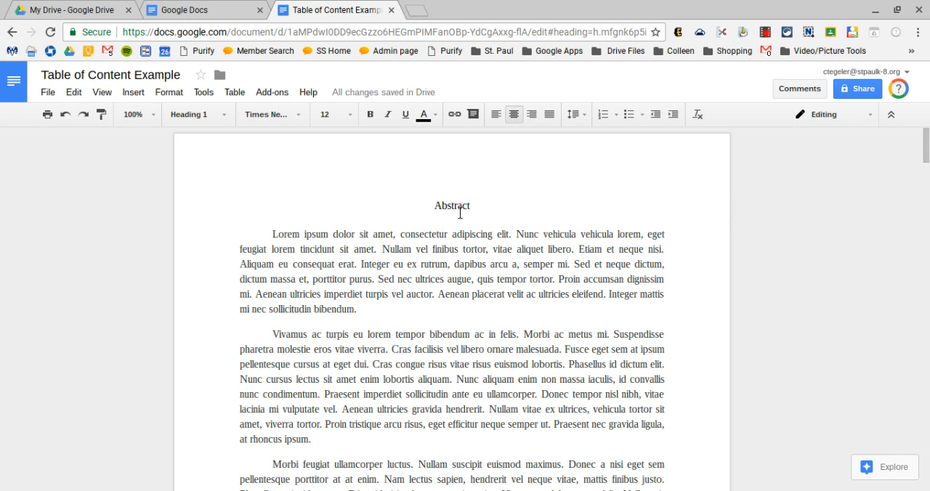
{"action": "left_click", "coordinate": [460, 285]}
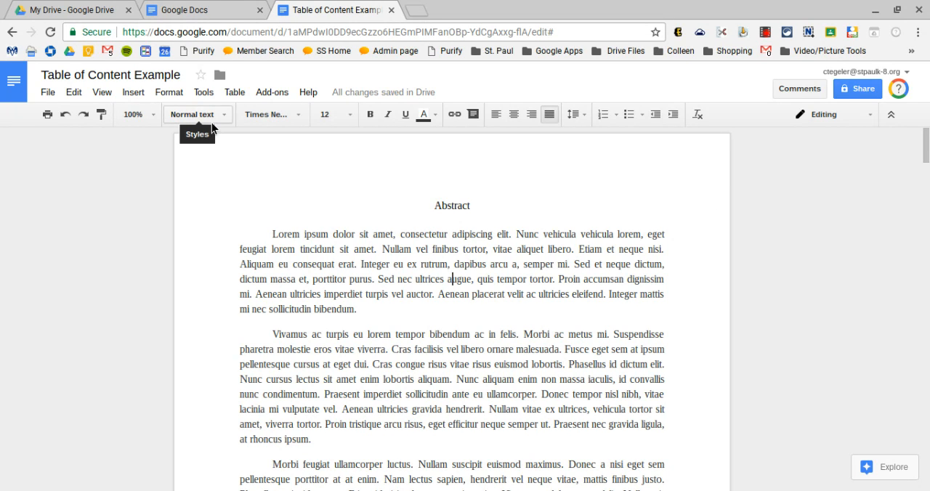
{"action": "left_click", "coordinate": [458, 206]}
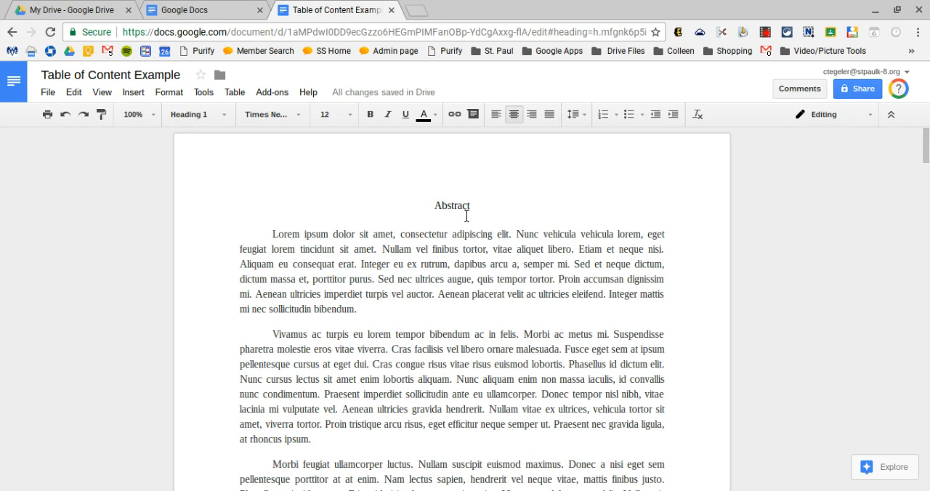
Apply the Heading 1 style to the Table of Contents title on page 2
{"action": "scroll", "coordinate": [467, 216], "scroll_direction": "down", "scroll_amount": 5}
{"action": "scroll", "coordinate": [466, 215], "scroll_direction": "down", "scroll_amount": 3}
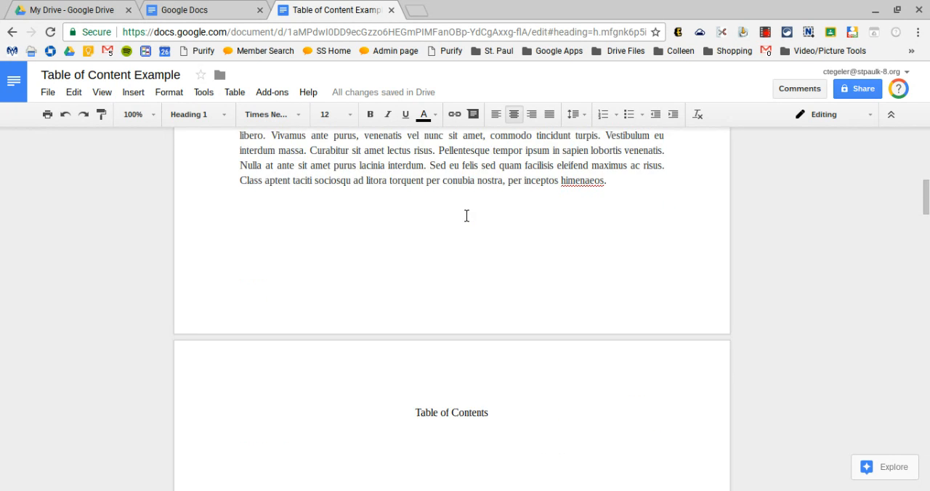
{"action": "scroll", "coordinate": [467, 216], "scroll_direction": "down", "scroll_amount": 3}
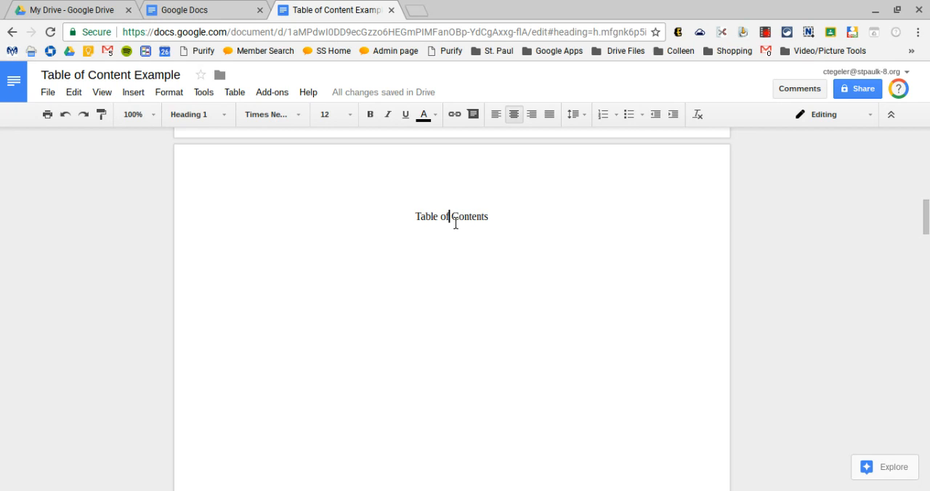
{"action": "triple_click", "coordinate": [455, 223]}
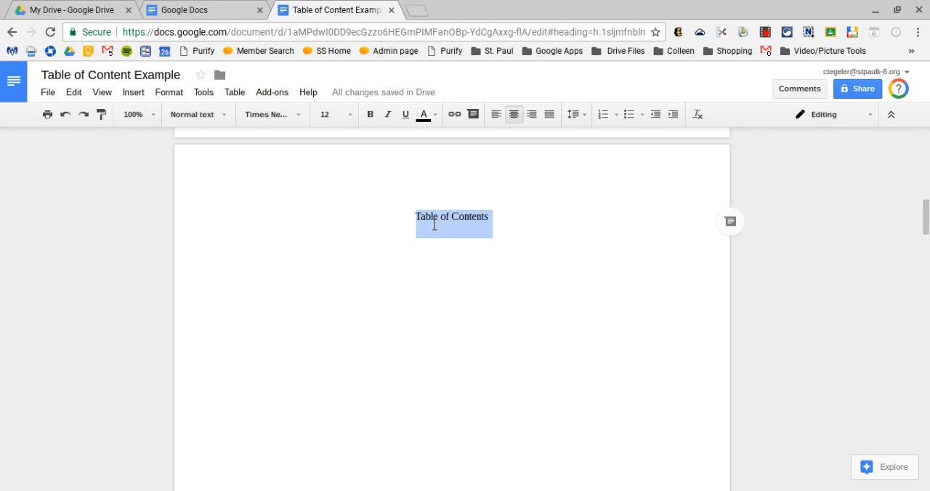
{"action": "left_click", "coordinate": [220, 116]}
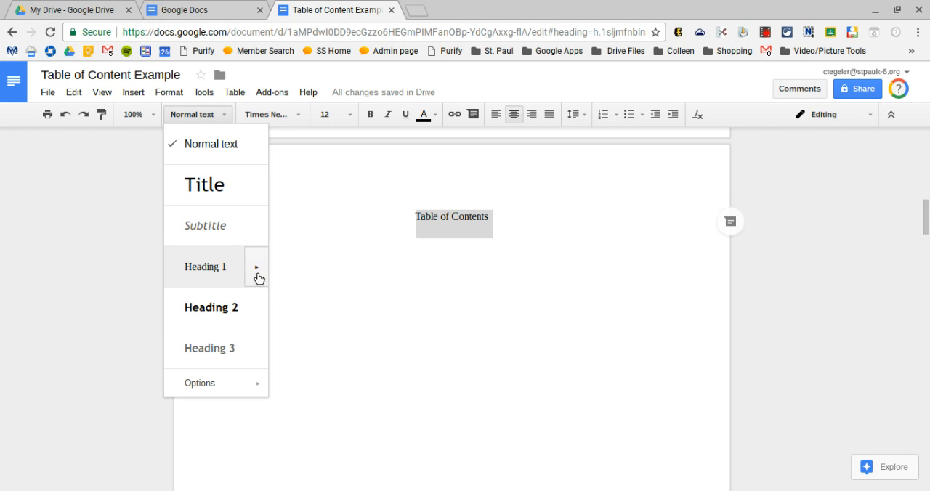
{"action": "left_click", "coordinate": [211, 270]}
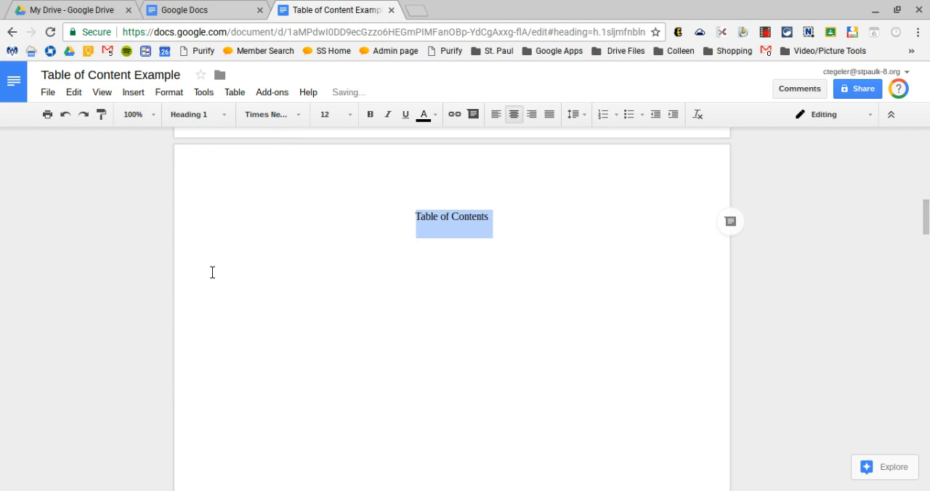
Insert a table of contents with page numbers on the blank line below the Table of Contents title
{"action": "left_click", "coordinate": [360, 247]}
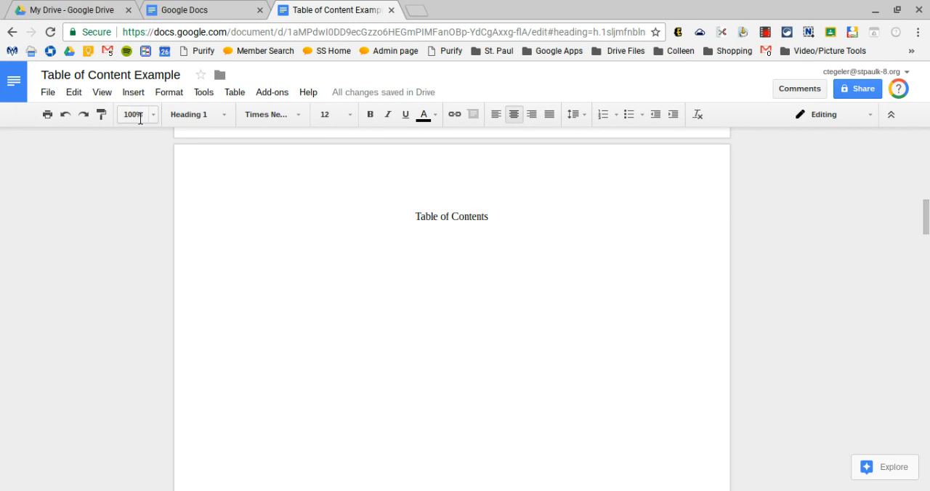
{"action": "left_click", "coordinate": [133, 92]}
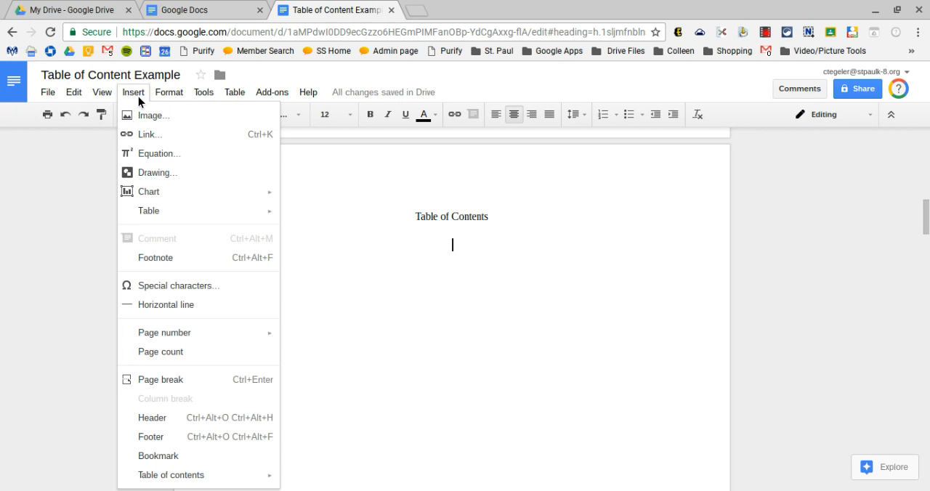
{"action": "mouse_move", "coordinate": [193, 483]}
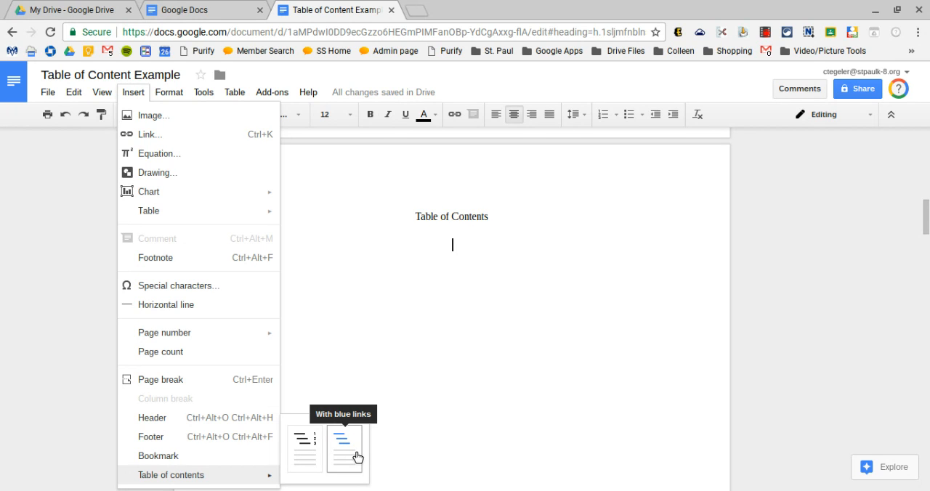
{"action": "left_click", "coordinate": [305, 448]}
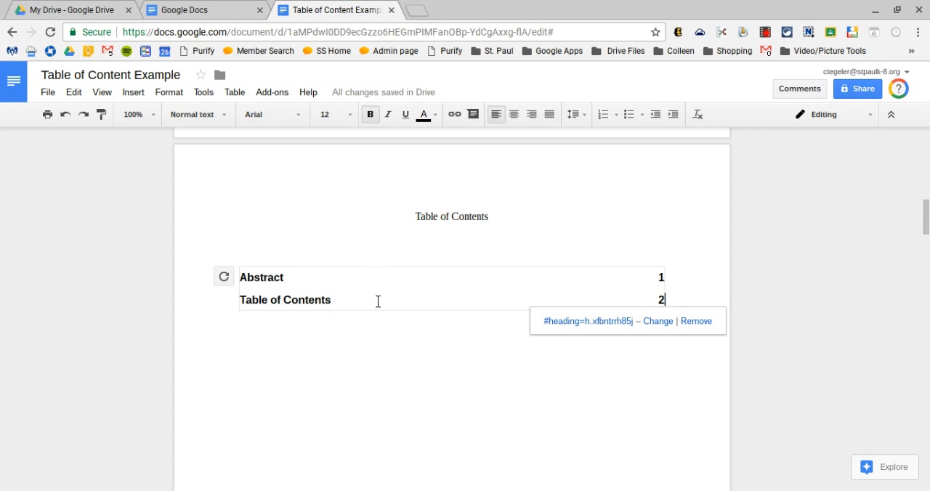
Set the font of all the table of contents entries to Times New Roman
{"action": "left_click_drag", "start_coordinate": [246, 285], "coordinate": [646, 318]}
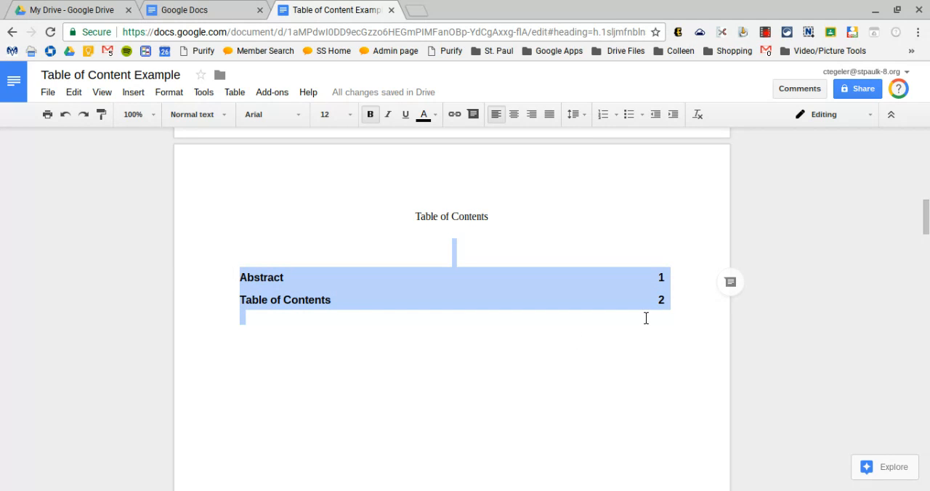
{"action": "left_click", "coordinate": [295, 122]}
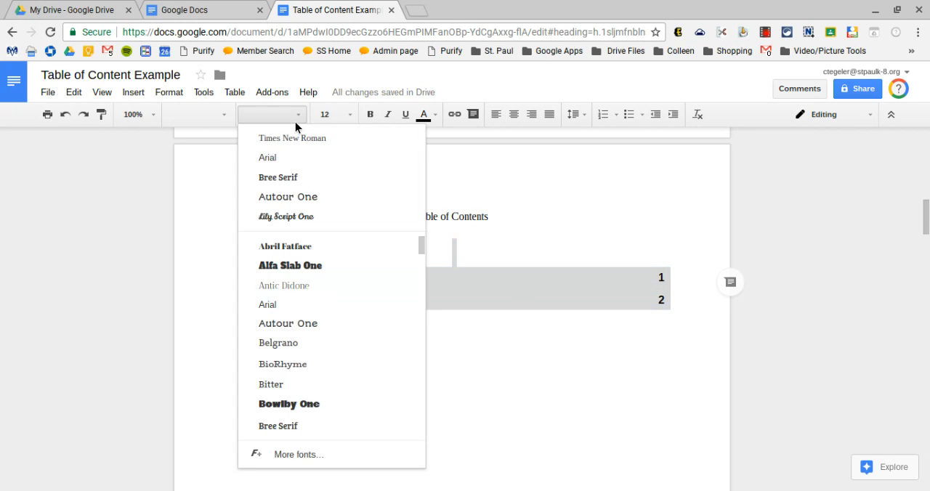
{"action": "left_click", "coordinate": [293, 142]}
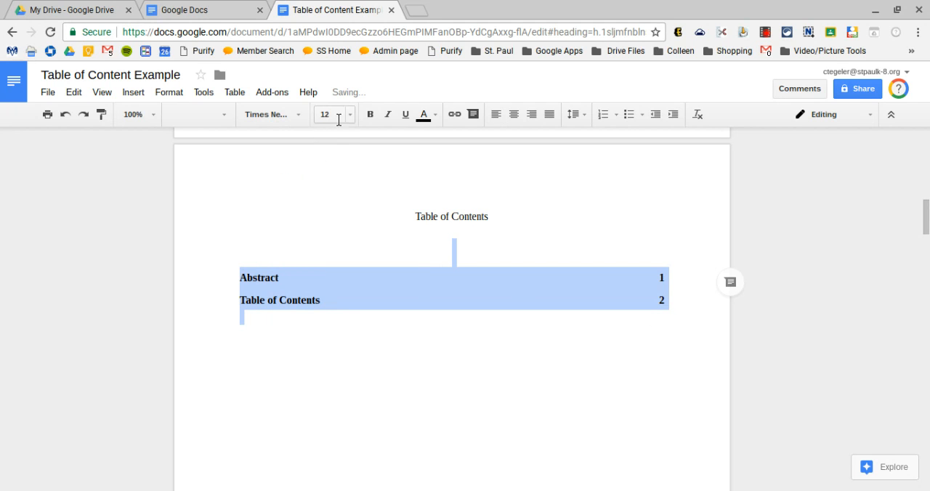
{"action": "left_click", "coordinate": [357, 234]}
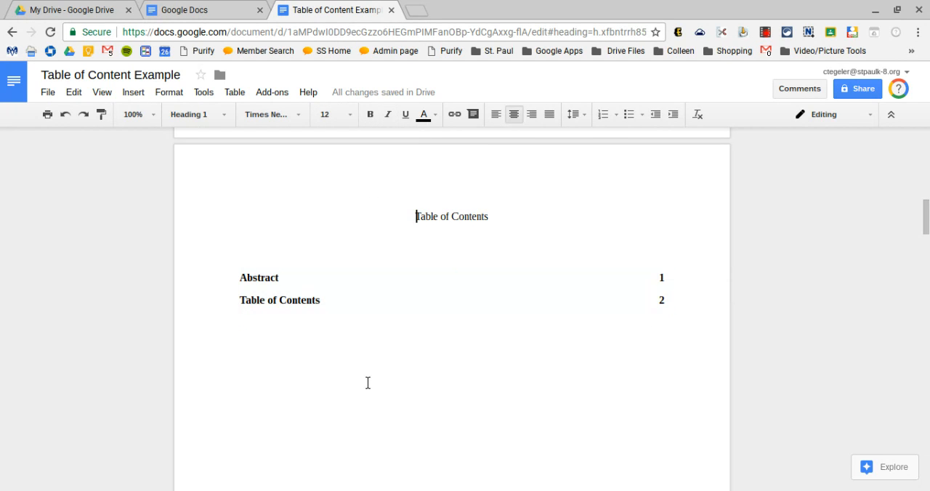
Apply the Heading 1 style to the Background Information title on page 3
{"action": "scroll", "coordinate": [368, 383], "scroll_direction": "down", "scroll_amount": 5}
{"action": "scroll", "coordinate": [368, 383], "scroll_direction": "down", "scroll_amount": 5}
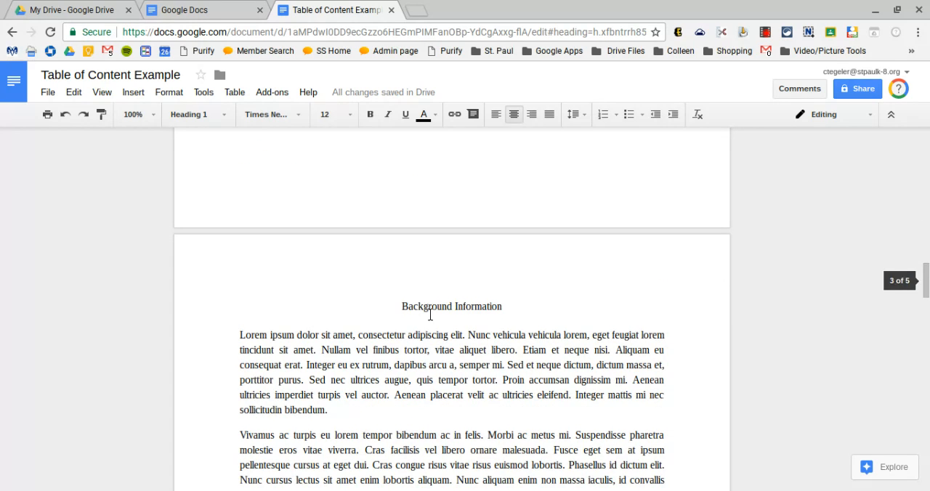
{"action": "double_click", "coordinate": [435, 309]}
{"action": "left_click_drag", "start_coordinate": [519, 307], "coordinate": [405, 306]}
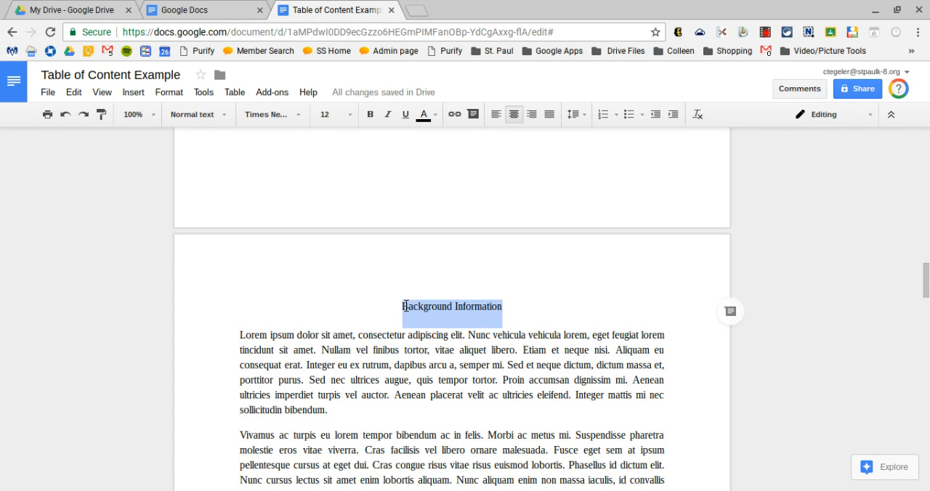
{"action": "left_click", "coordinate": [223, 120]}
{"action": "left_click", "coordinate": [229, 267]}
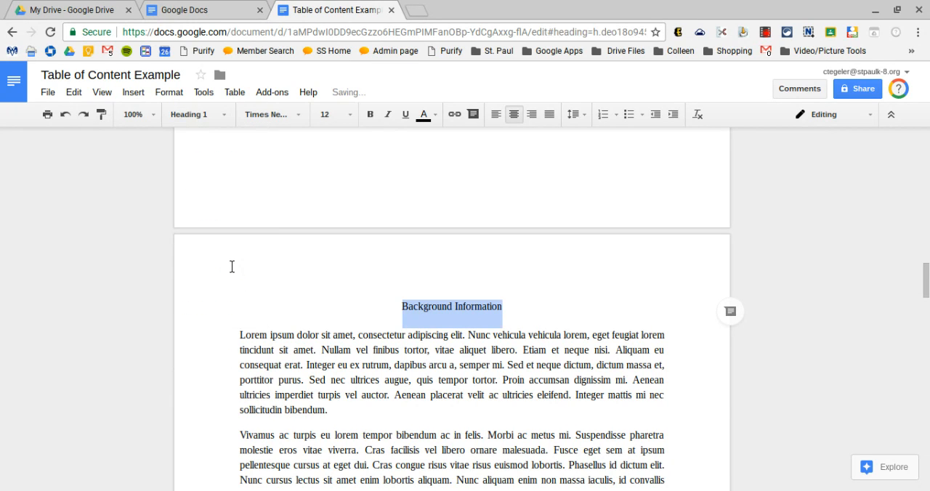
Update the table of contents on page 2 to include the Background Information heading
{"action": "scroll", "coordinate": [379, 280], "scroll_direction": "up", "scroll_amount": 4}
{"action": "scroll", "coordinate": [379, 280], "scroll_direction": "up", "scroll_amount": 5}
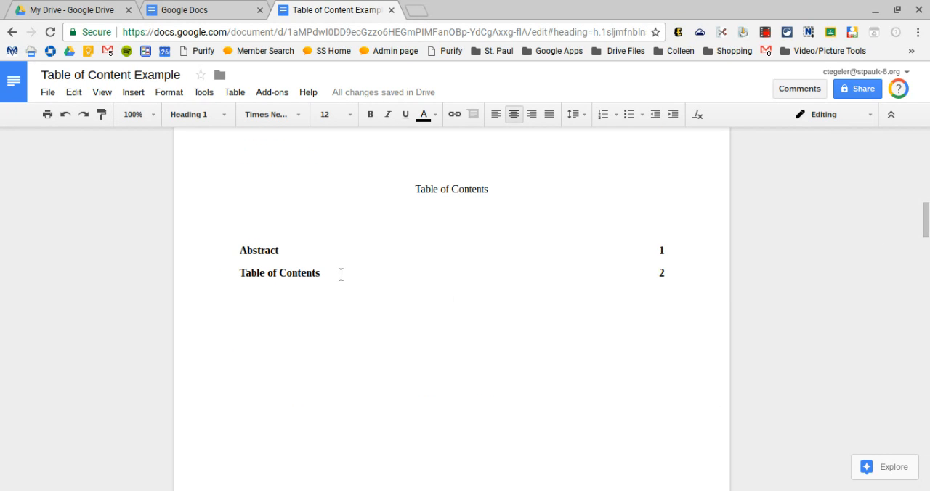
{"action": "left_click", "coordinate": [341, 274]}
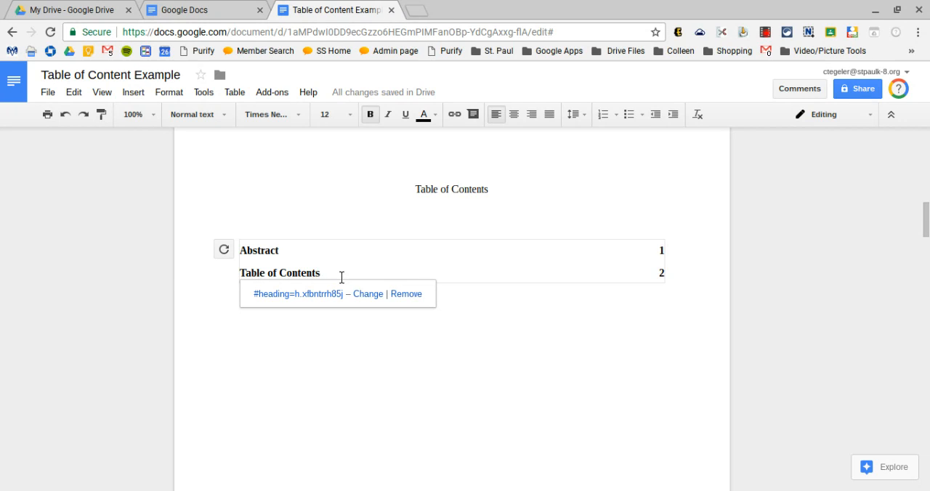
{"action": "left_click", "coordinate": [226, 253]}
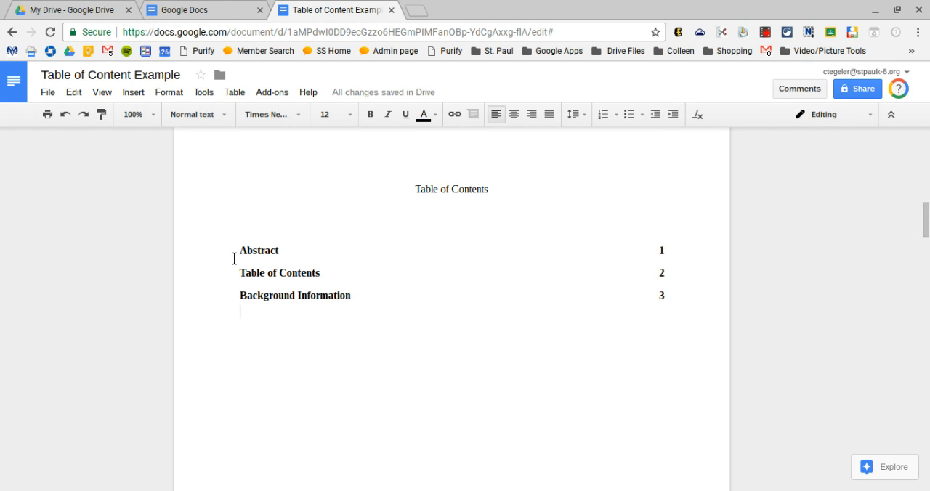
Make the Experimental Write-Up title on page 5 bold and underlined
{"action": "scroll", "coordinate": [234, 259], "scroll_direction": "down", "scroll_amount": 5}
{"action": "scroll", "coordinate": [234, 259], "scroll_direction": "down", "scroll_amount": 6}
{"action": "scroll", "coordinate": [234, 259], "scroll_direction": "down", "scroll_amount": 5}
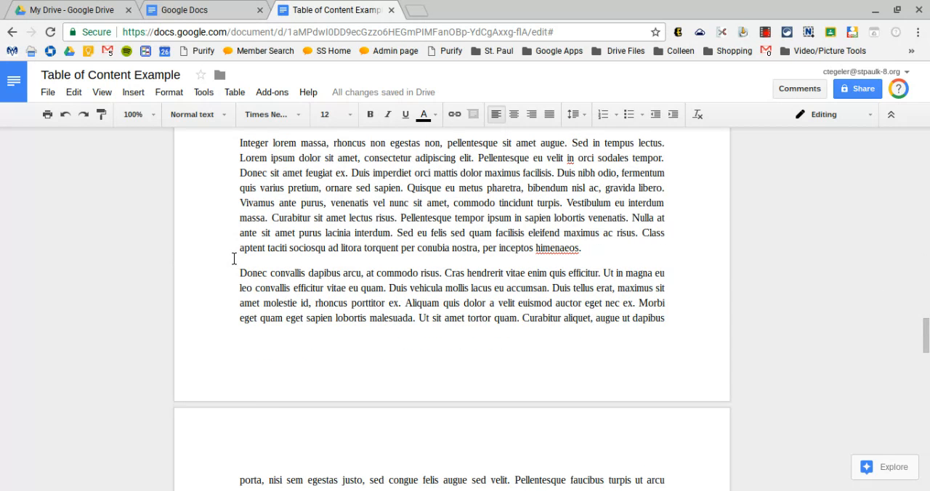
{"action": "scroll", "coordinate": [234, 259], "scroll_direction": "down", "scroll_amount": 5}
{"action": "scroll", "coordinate": [234, 259], "scroll_direction": "down", "scroll_amount": 5}
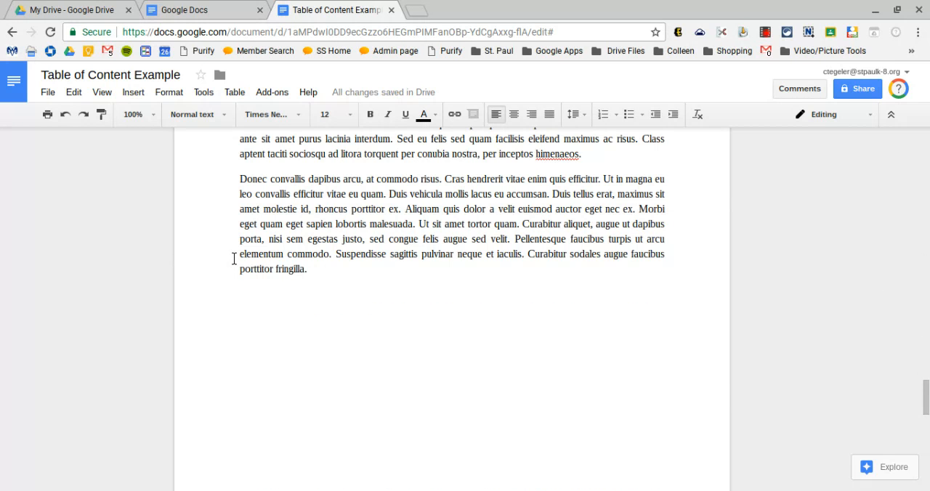
{"action": "scroll", "coordinate": [234, 259], "scroll_direction": "down", "scroll_amount": 5}
{"action": "scroll", "coordinate": [229, 254], "scroll_direction": "down", "scroll_amount": 2}
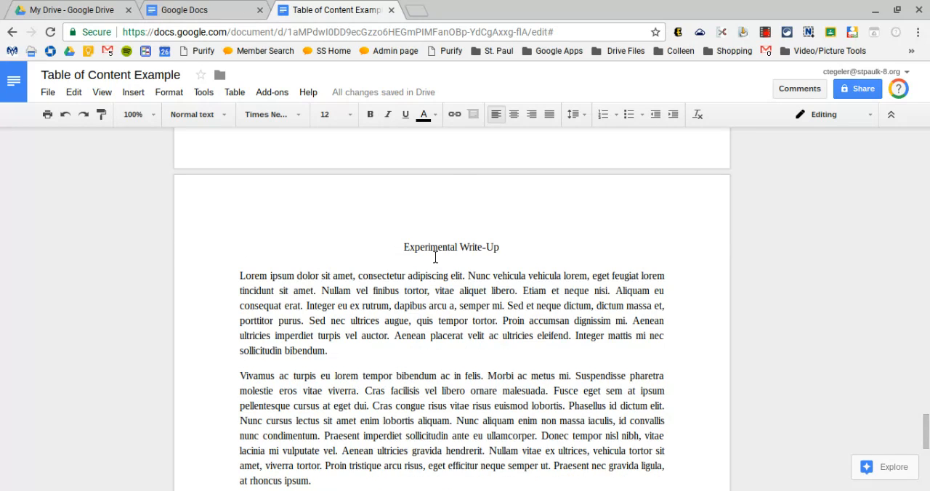
{"action": "triple_click", "coordinate": [435, 257]}
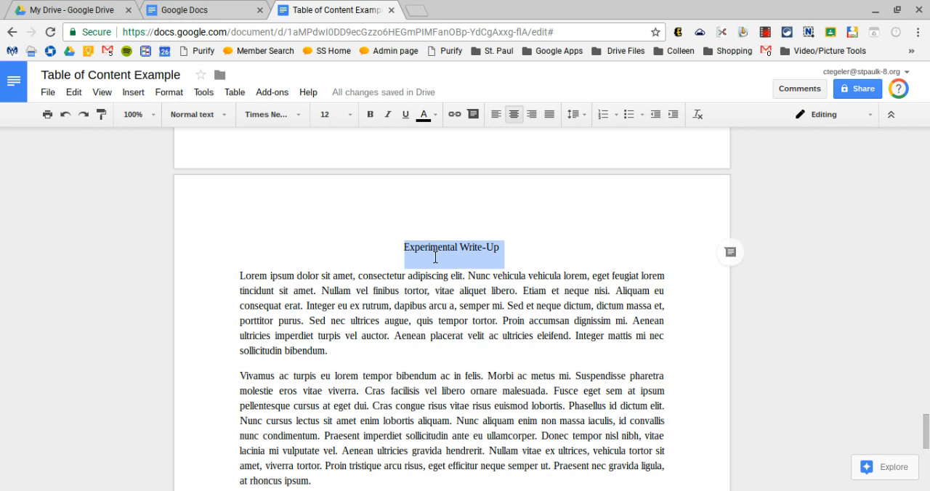
{"action": "left_click", "coordinate": [223, 116]}
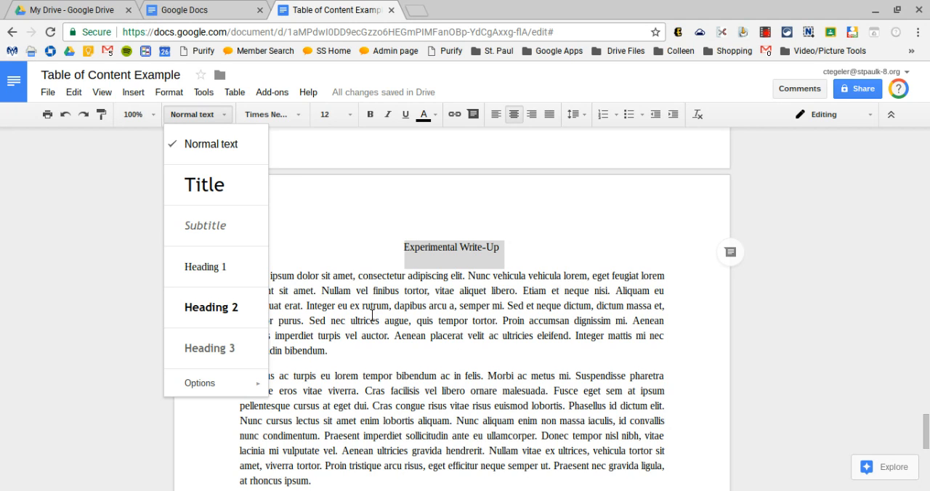
{"action": "left_click", "coordinate": [376, 123]}
{"action": "left_click", "coordinate": [407, 119]}
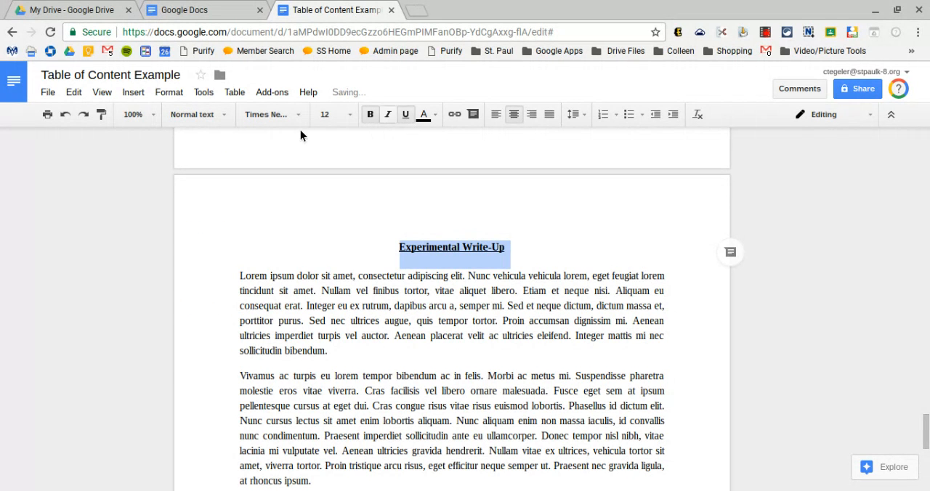
Update the Heading 2 style to match the formatting of the selected Experimental Write-Up title
{"action": "left_click", "coordinate": [224, 117]}
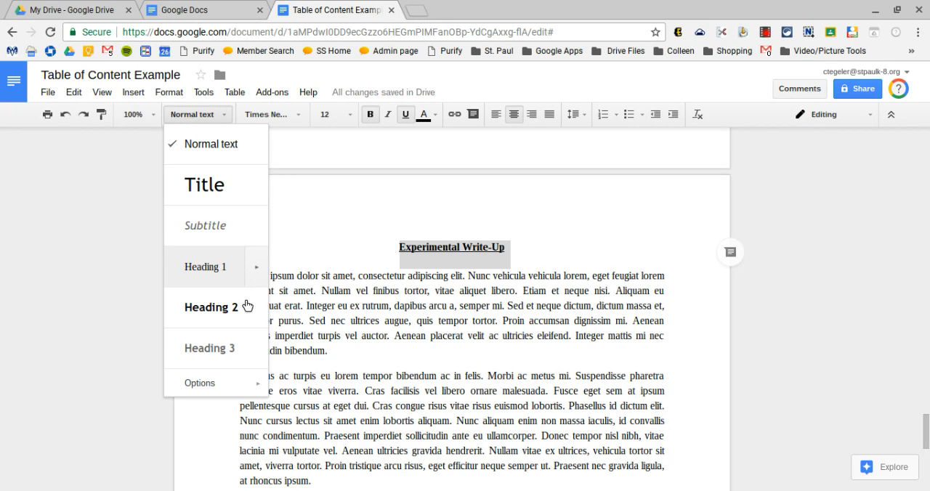
{"action": "mouse_move", "coordinate": [271, 312]}
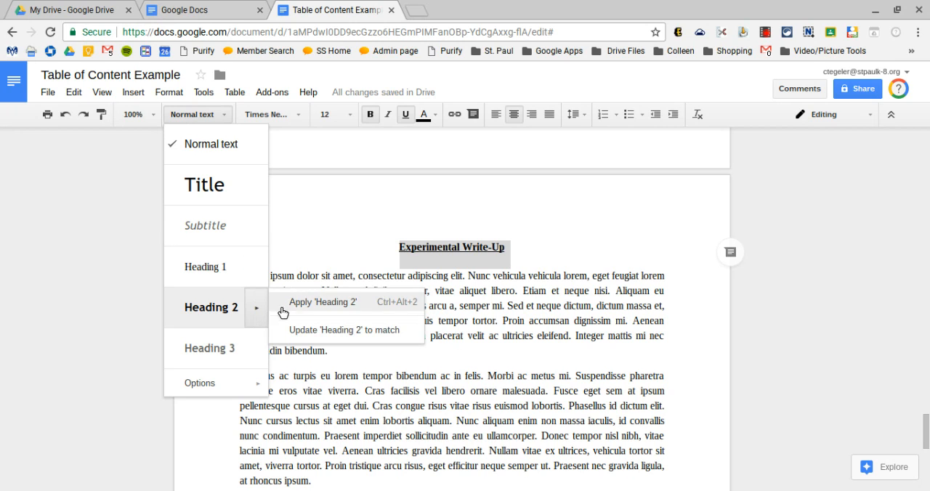
{"action": "left_click", "coordinate": [314, 331]}
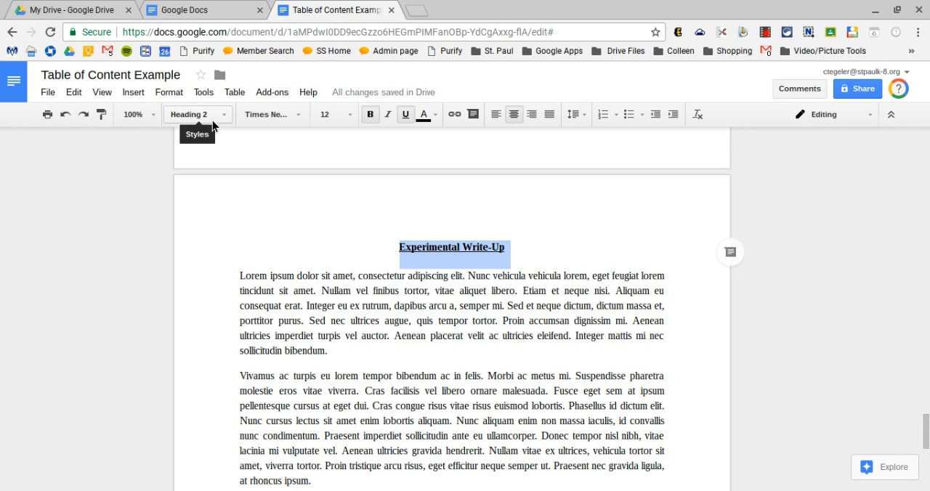
Update the table of contents on page 2 to include Experimental Write-Up as a Heading 2 entry
{"action": "scroll", "coordinate": [486, 341], "scroll_direction": "down", "scroll_amount": 5}
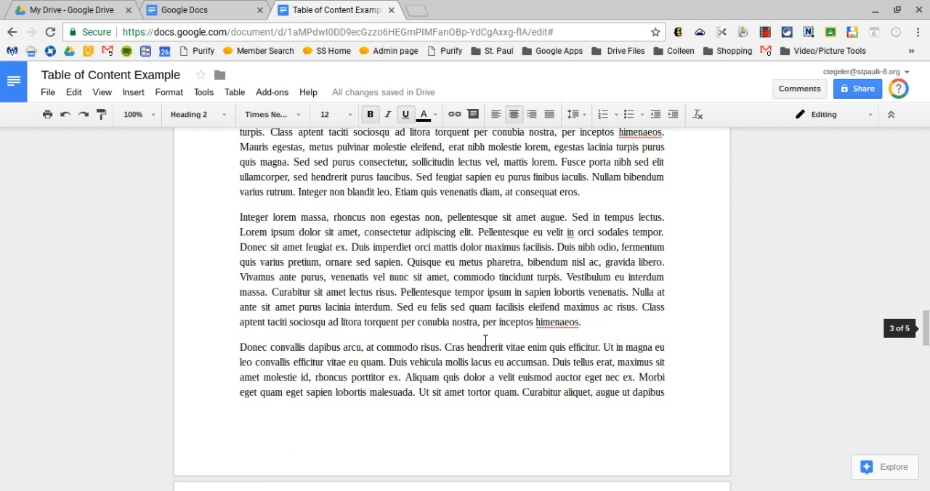
{"action": "scroll", "coordinate": [485, 341], "scroll_direction": "up", "scroll_amount": 10}
{"action": "scroll", "coordinate": [485, 341], "scroll_direction": "up", "scroll_amount": 5}
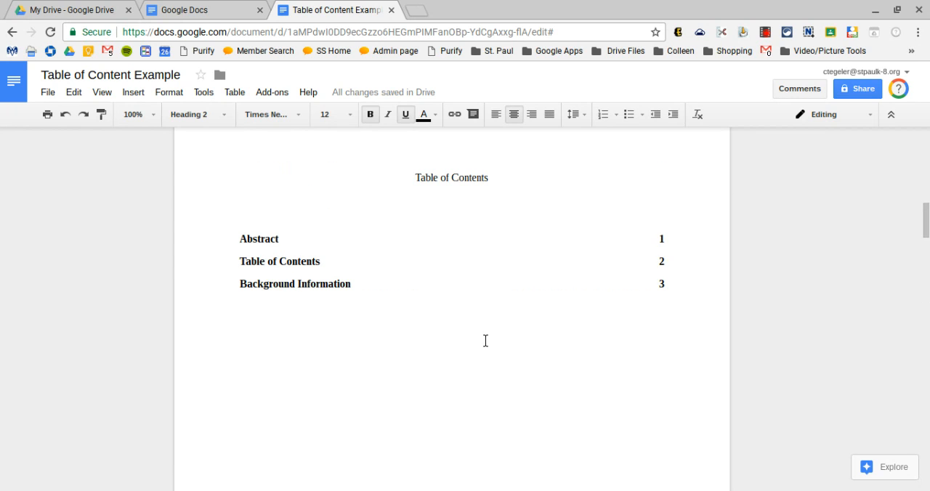
{"action": "left_click", "coordinate": [281, 269]}
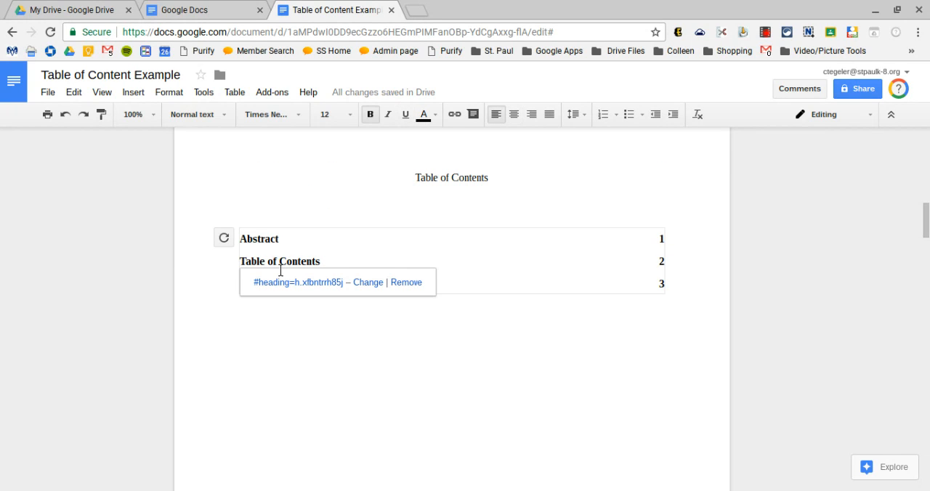
{"action": "left_click", "coordinate": [225, 240]}
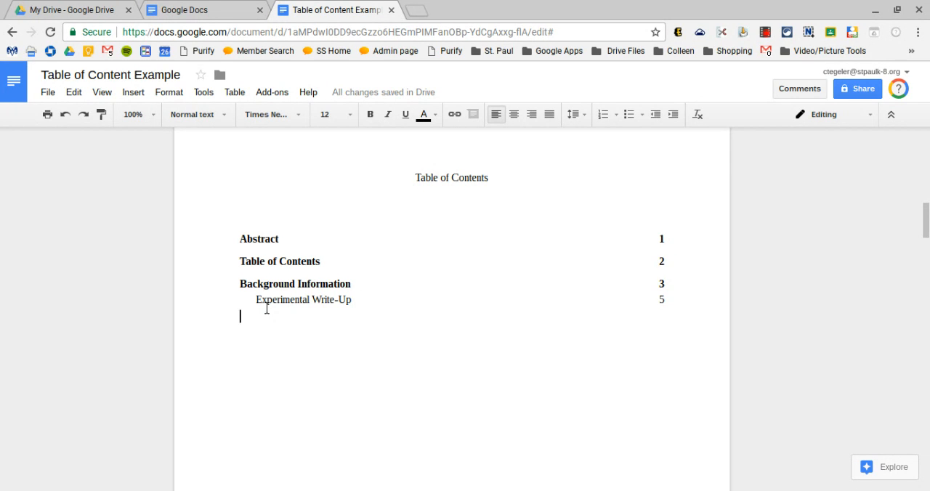
Change the Experimental Write-Up title on page 5 to the Heading 1 style
{"action": "scroll", "coordinate": [267, 309], "scroll_direction": "down", "scroll_amount": 13}
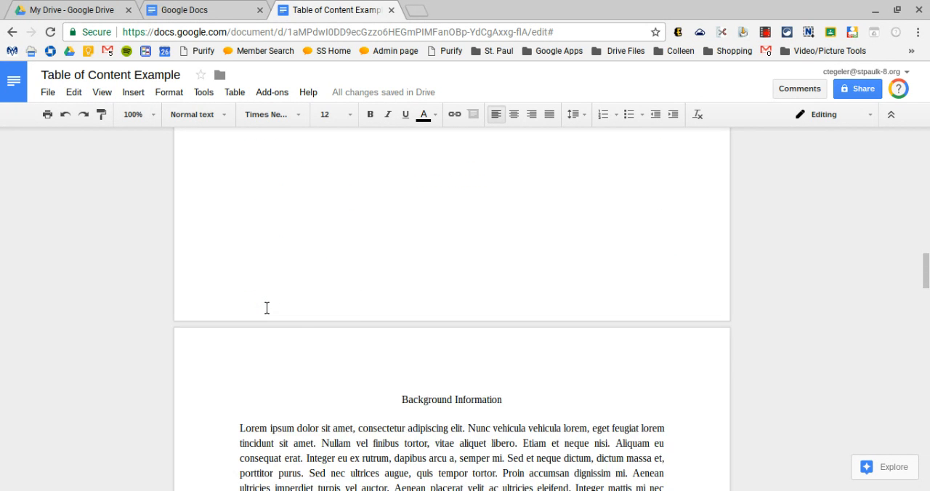
{"action": "scroll", "coordinate": [267, 308], "scroll_direction": "down", "scroll_amount": 15}
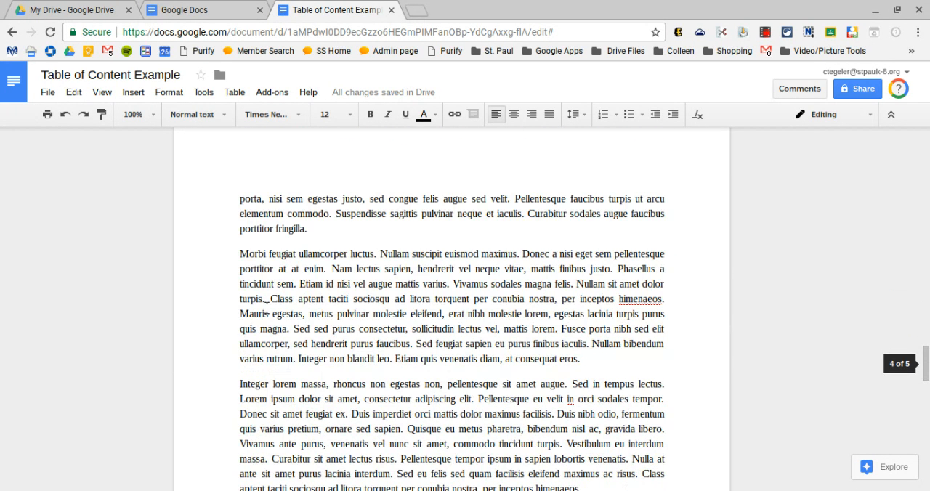
{"action": "scroll", "coordinate": [266, 308], "scroll_direction": "down", "scroll_amount": 5}
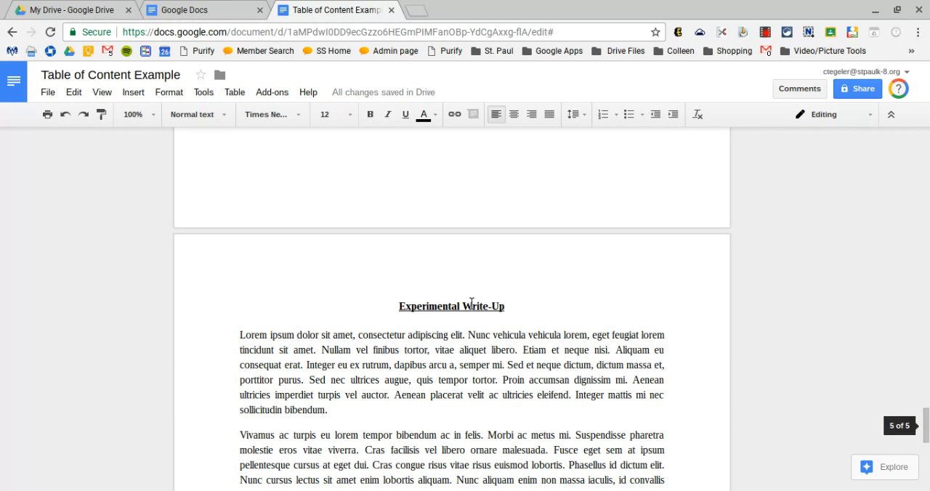
{"action": "left_click", "coordinate": [465, 309]}
{"action": "triple_click", "coordinate": [464, 309]}
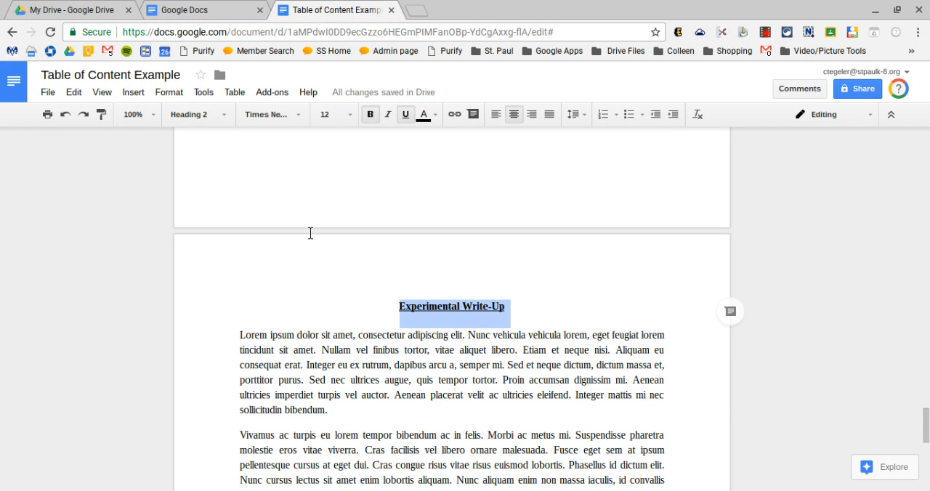
{"action": "left_click", "coordinate": [225, 119]}
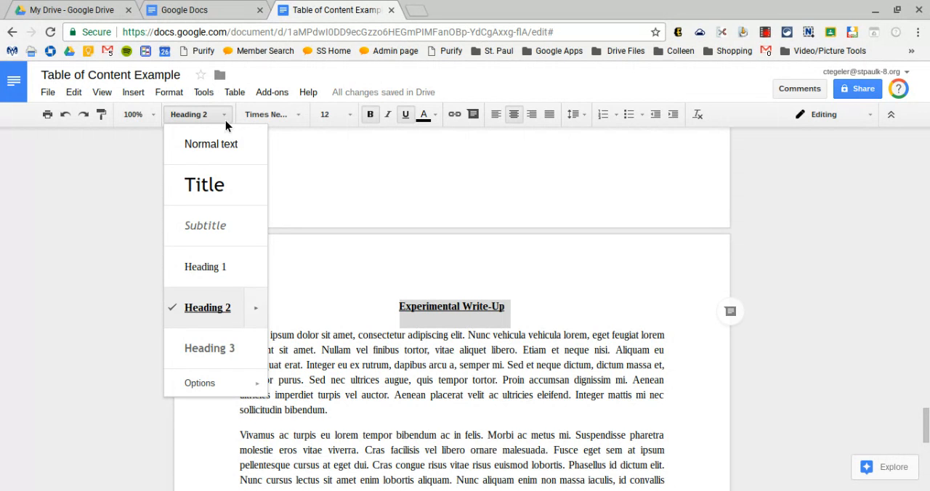
{"action": "left_click", "coordinate": [225, 282]}
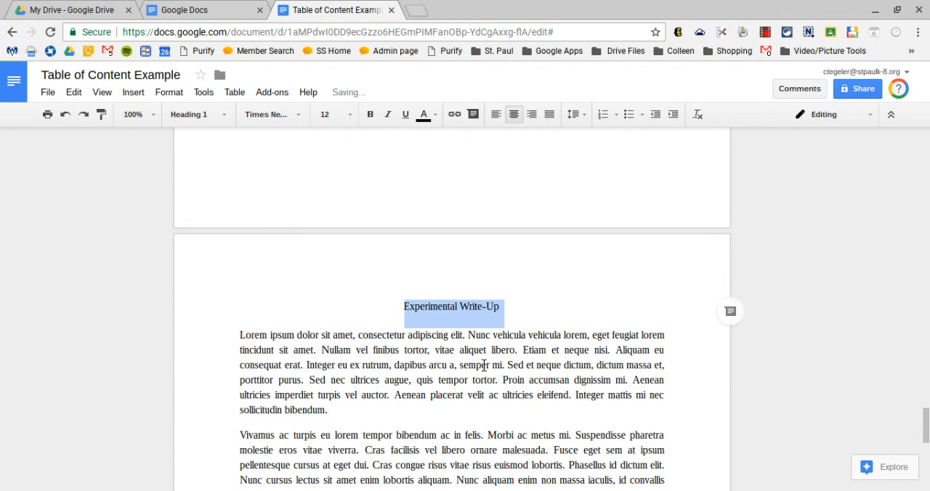
Refresh the table of contents on page 2 so Experimental Write-Up is listed as a main-level entry
{"action": "scroll", "coordinate": [484, 365], "scroll_direction": "down", "scroll_amount": 5}
{"action": "scroll", "coordinate": [484, 365], "scroll_direction": "up", "scroll_amount": 10}
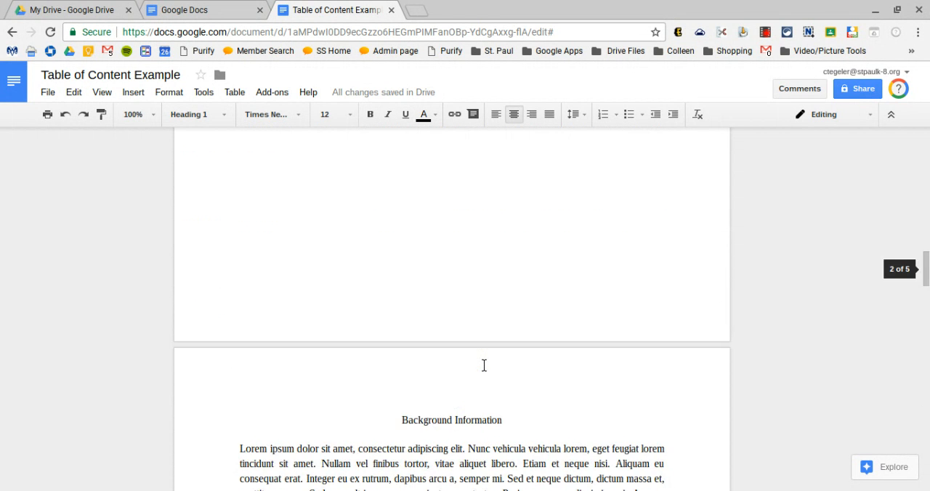
{"action": "scroll", "coordinate": [484, 365], "scroll_direction": "up", "scroll_amount": 2}
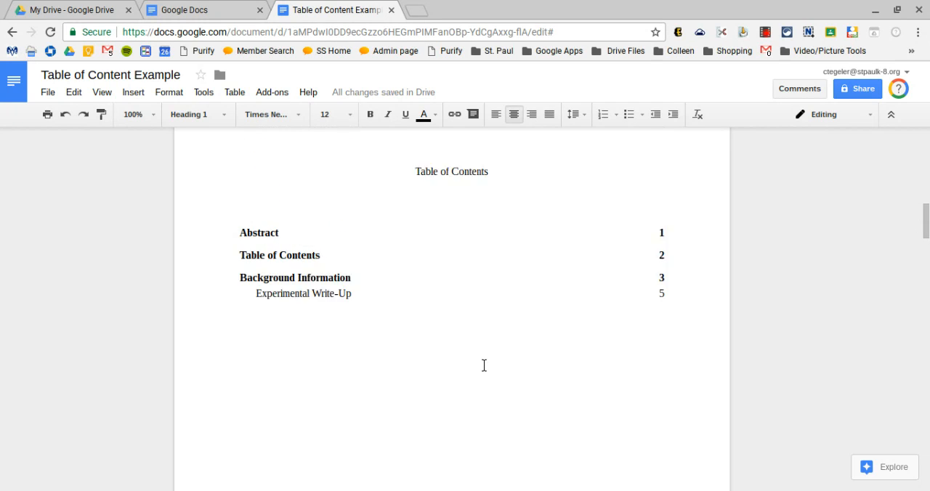
{"action": "left_click", "coordinate": [370, 306]}
{"action": "left_click", "coordinate": [225, 245]}
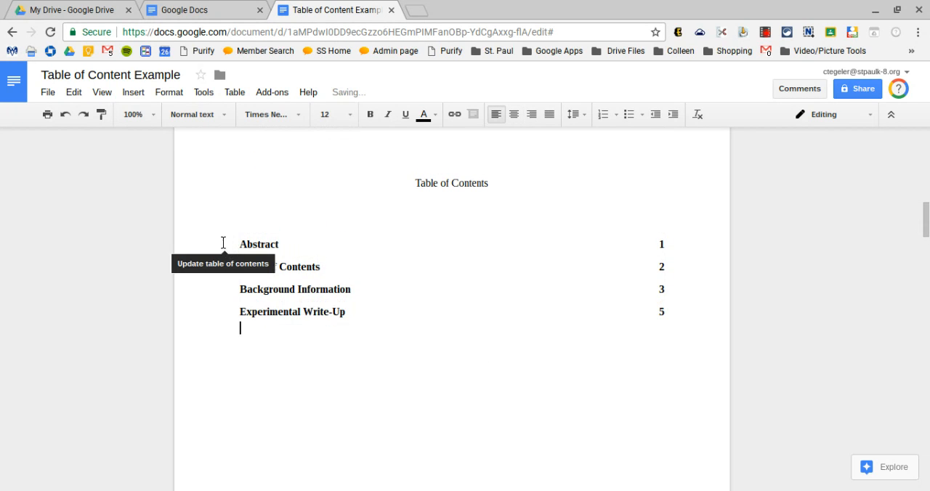
{"action": "left_click", "coordinate": [325, 407]}
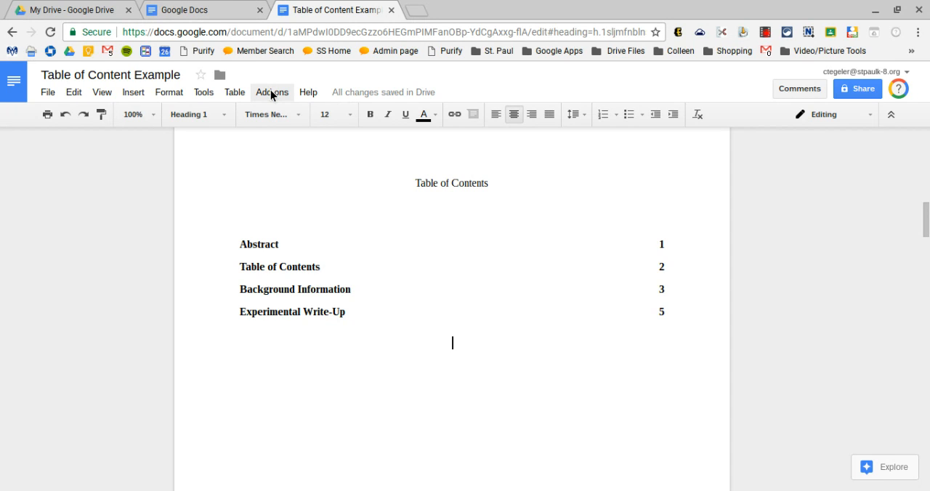
Show the document outline and use it to jump to the Background Information heading and the Abstract heading
{"action": "left_click", "coordinate": [203, 93]}
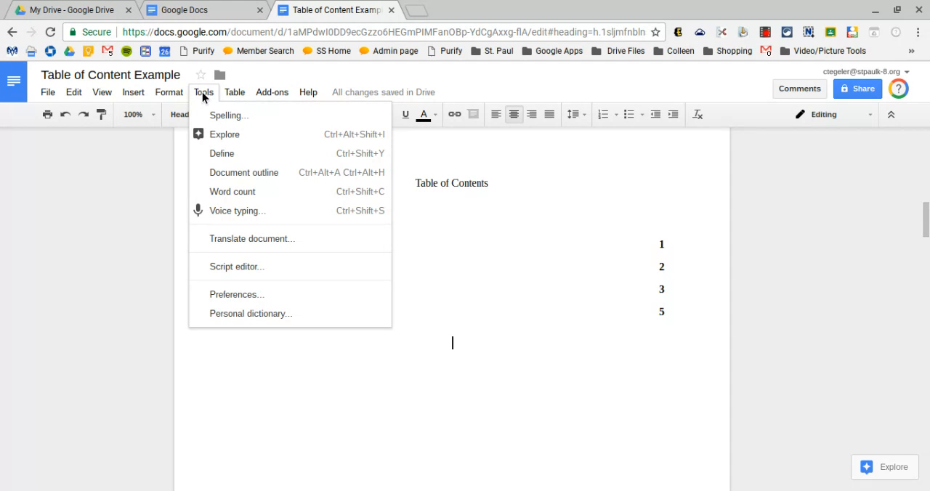
{"action": "left_click", "coordinate": [238, 178]}
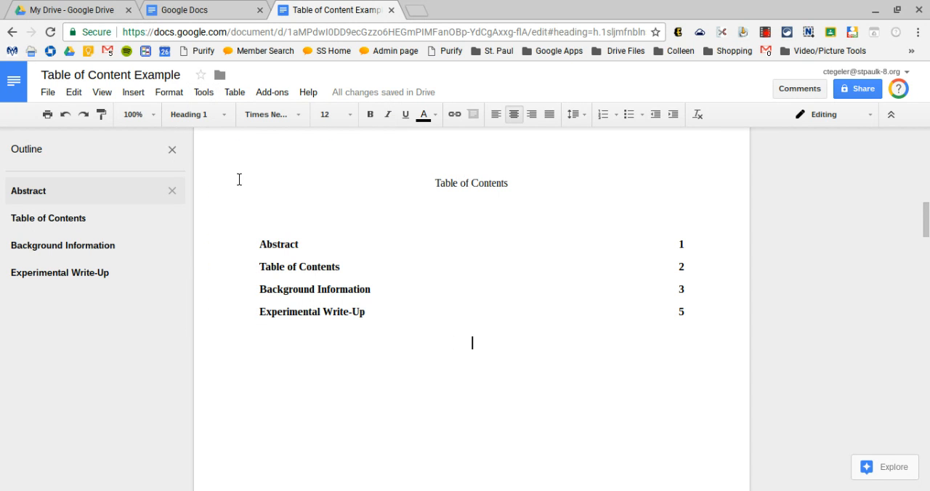
{"action": "left_click", "coordinate": [62, 250]}
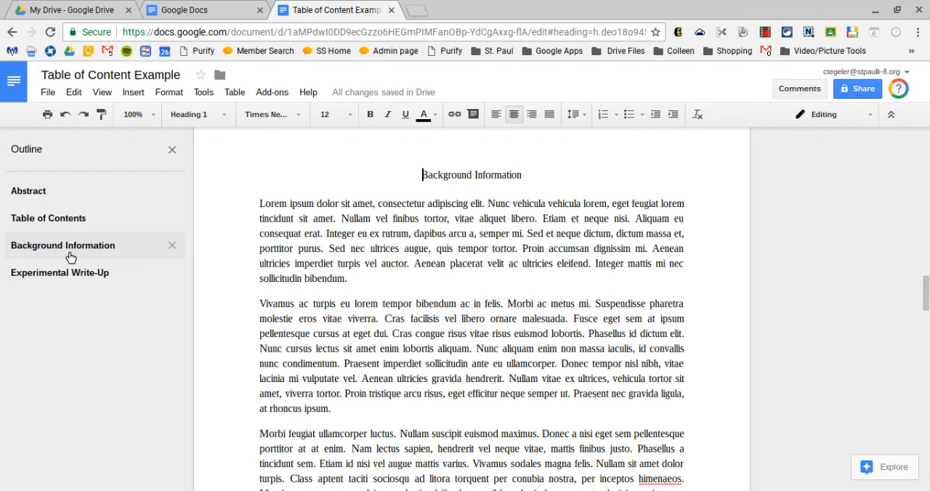
{"action": "left_click", "coordinate": [46, 199]}
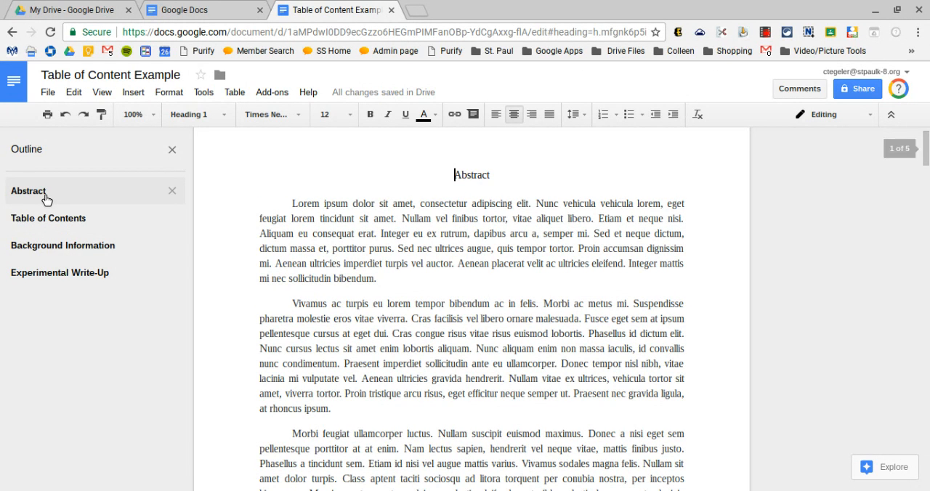